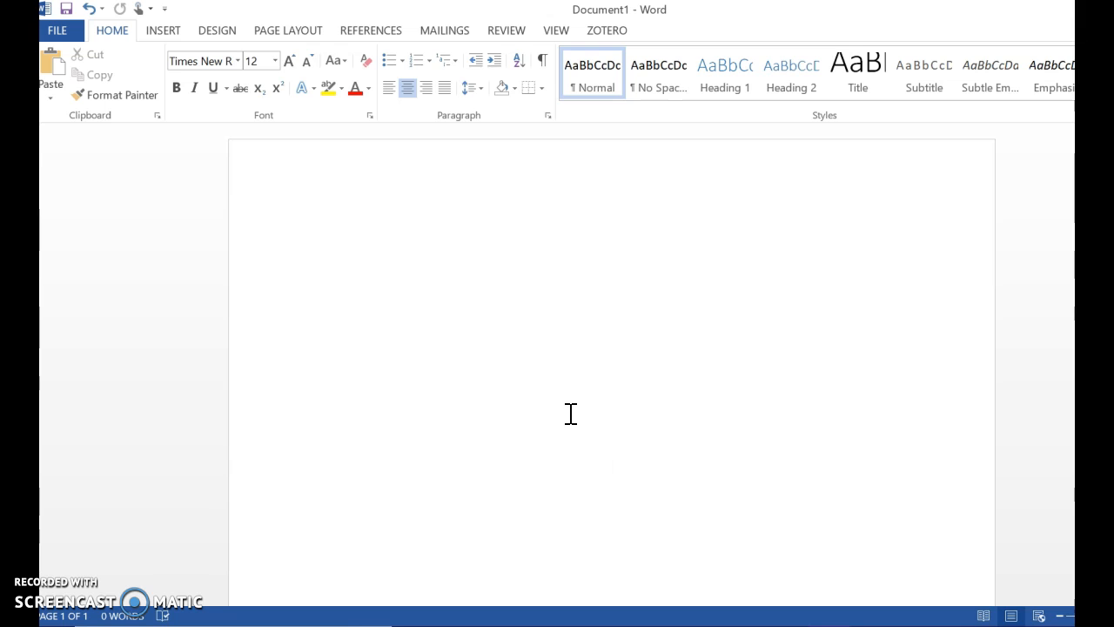
Add empty centred lines at the top of the blank page so the title starts lower
left_click(602, 288)
left_click(606, 271)
key("Return")
key("Return")
key("Return")
key("Return")
key("Return")
key("Return")
key("Return")
left_click(614, 266)
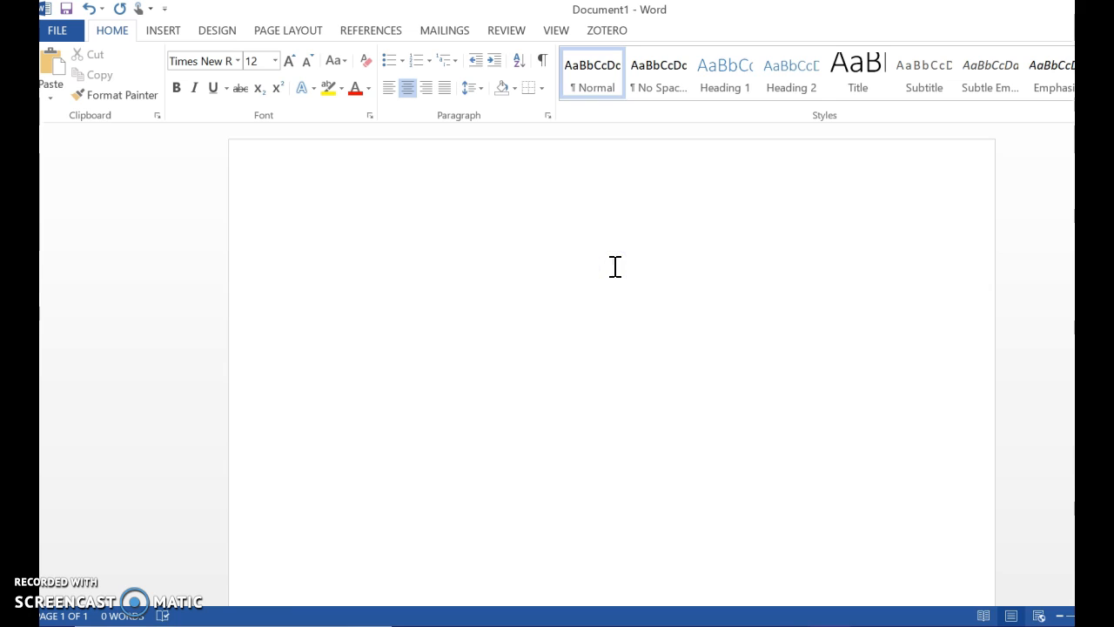
left_click(636, 478)
Type 'Examining the Effects of Spaced-Practice on Cognitive Load', fixing typos, and begin a new line
type("The")
type("Exa")
type("mining Effec")
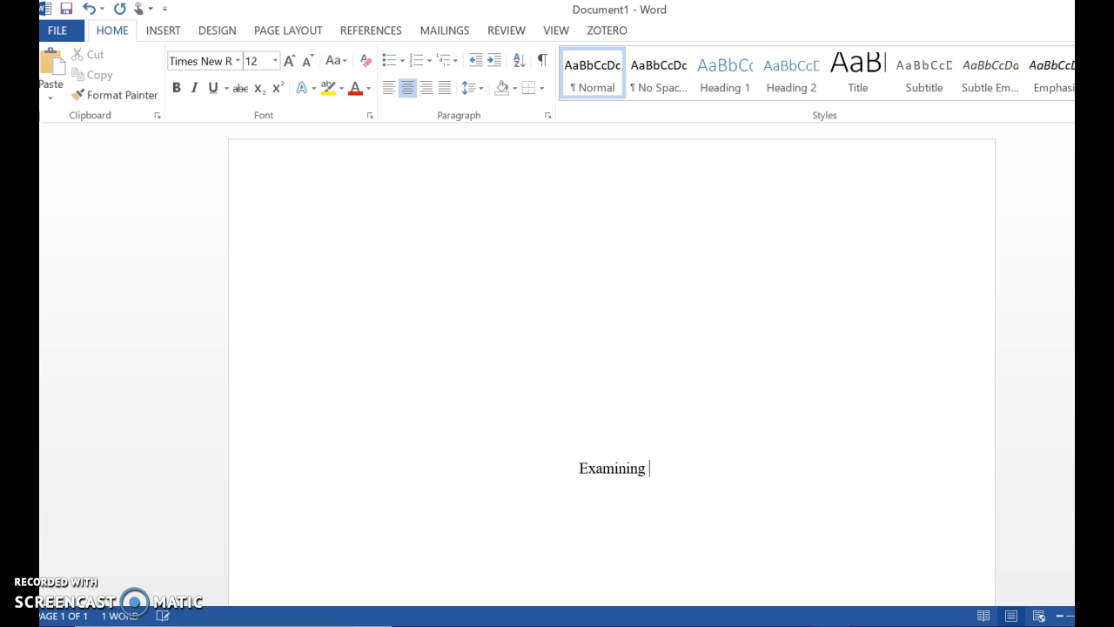
key("BackSpace")
key("BackSpace")
key("BackSpace")
key("BackSpace")
key("BackSpace")
key("BackSpace")
type("the Effects of ")
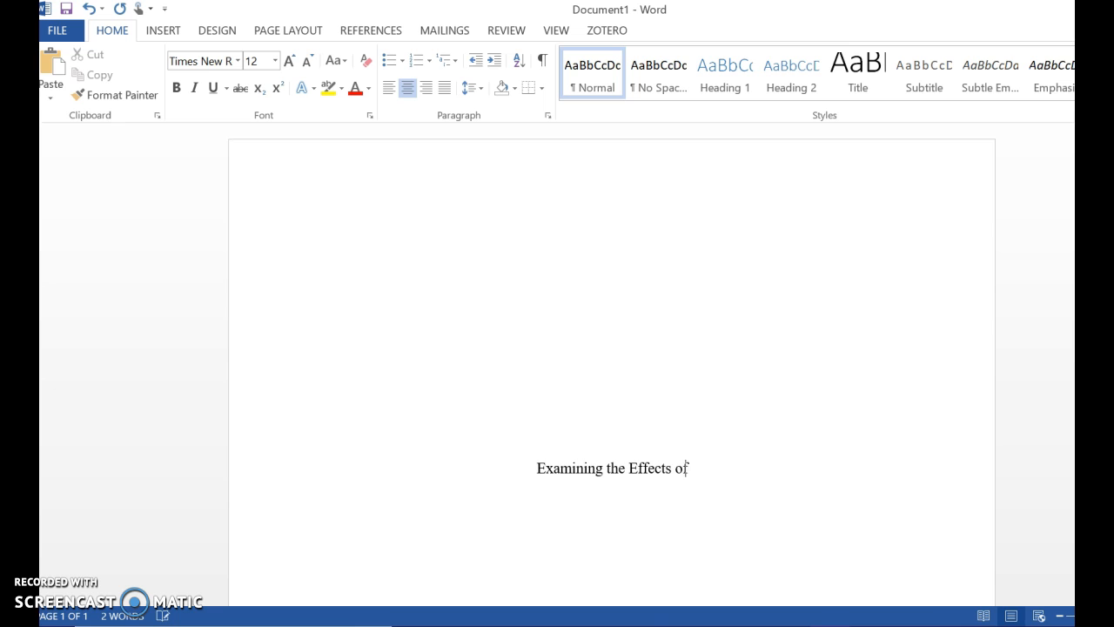
type("Spaced")
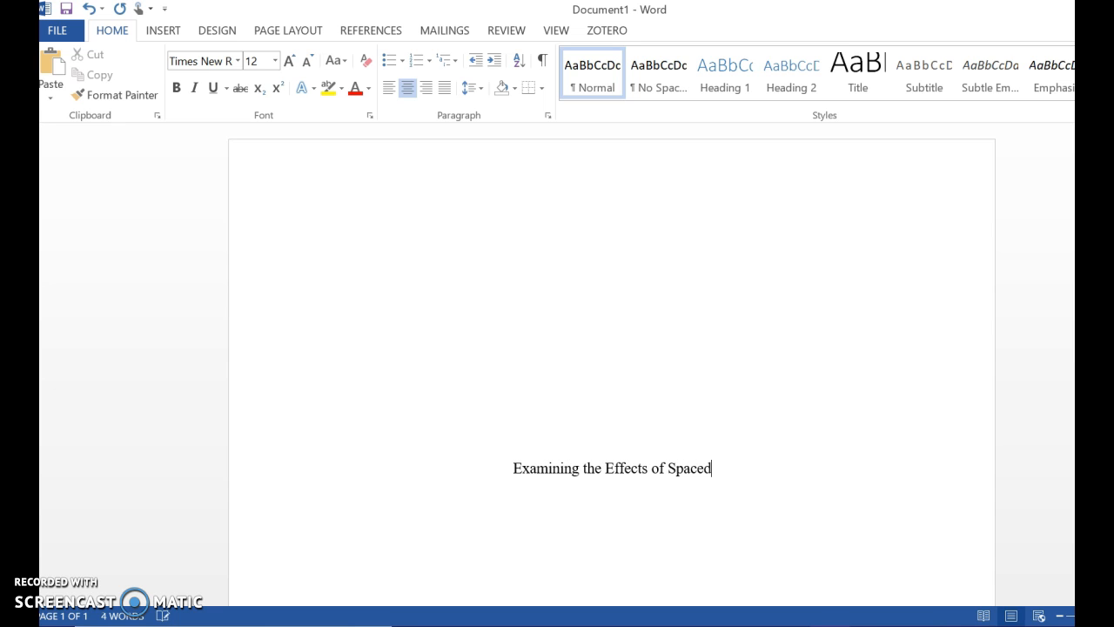
type("-PRactice")
key("BackSpace")
key("BackSpace")
key("BackSpace")
key("BackSpace")
key("BackSpace")
key("BackSpace")
key("BackSpace")
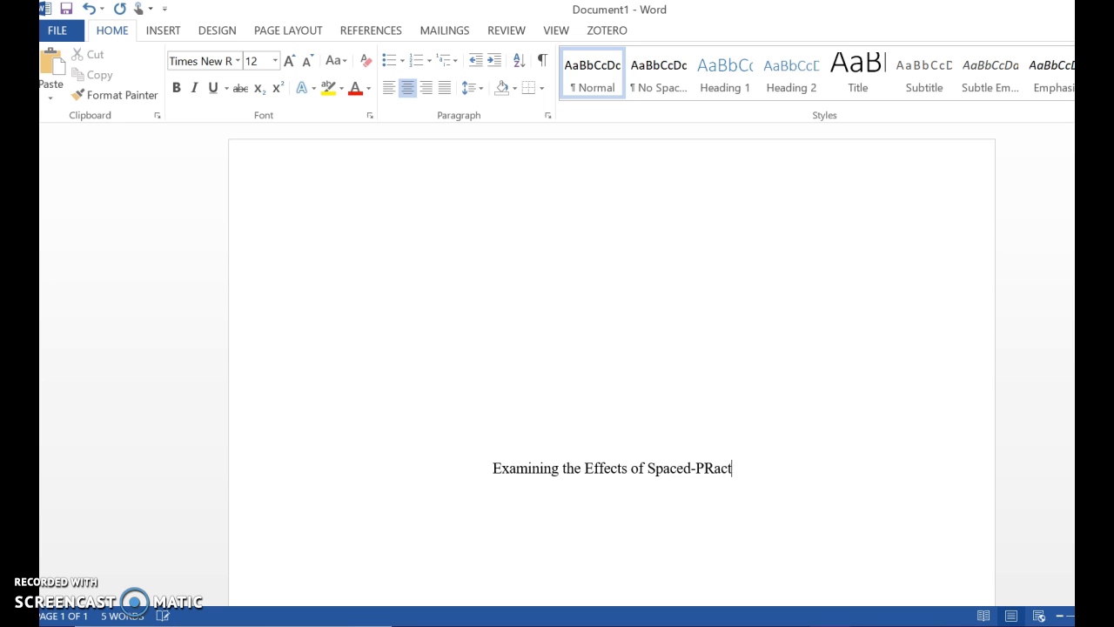
type("ractice on co")
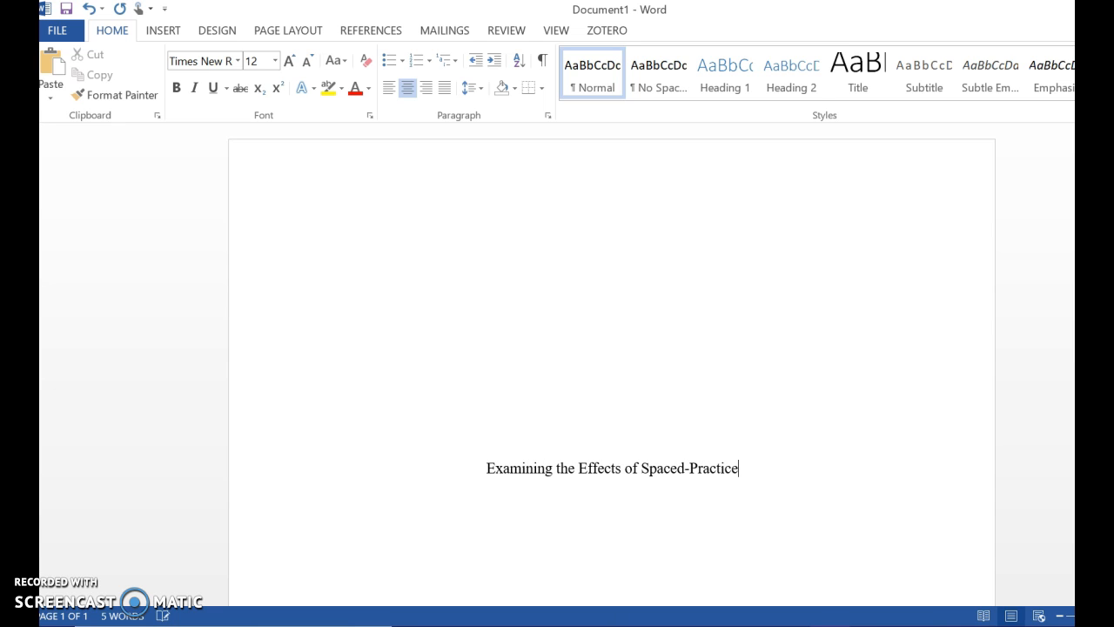
key("BackSpace")
key("BackSpace")
type("c")
key("BackSpace")
type("Cognitive Load")
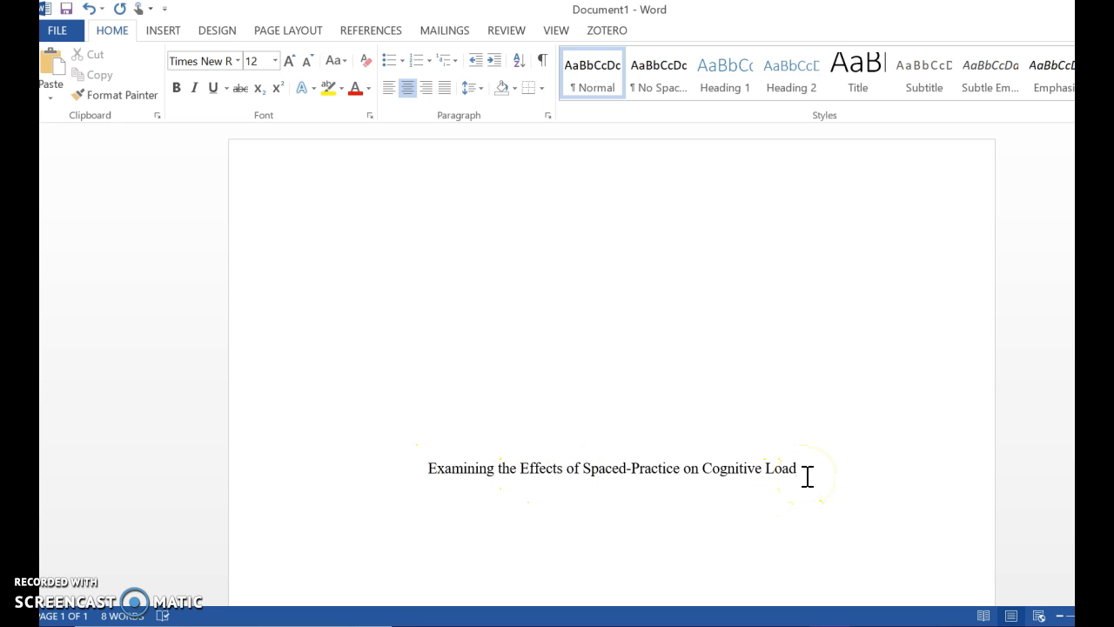
key("Return")
Set line spacing to 2.0 and type the author's full name on the next centred line
left_click(484, 90)
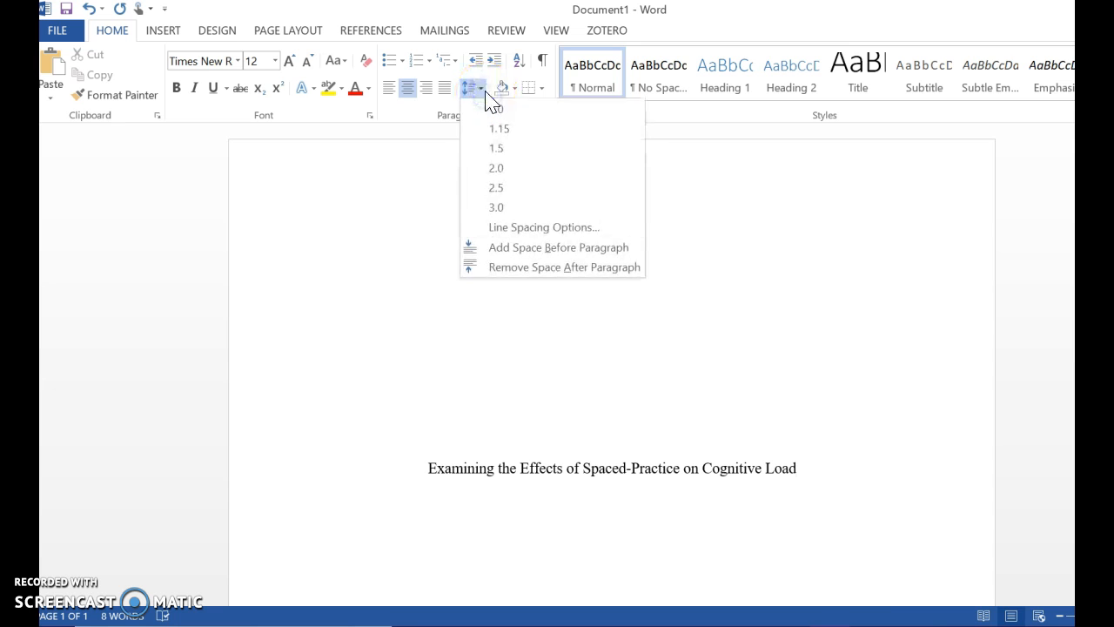
left_click(496, 169)
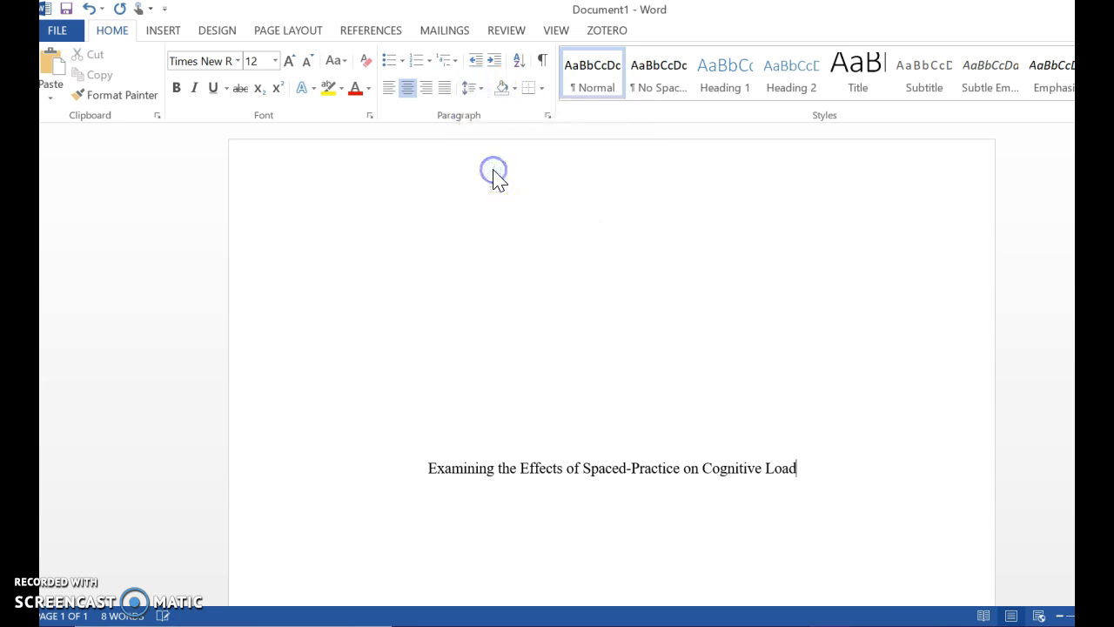
key("Return")
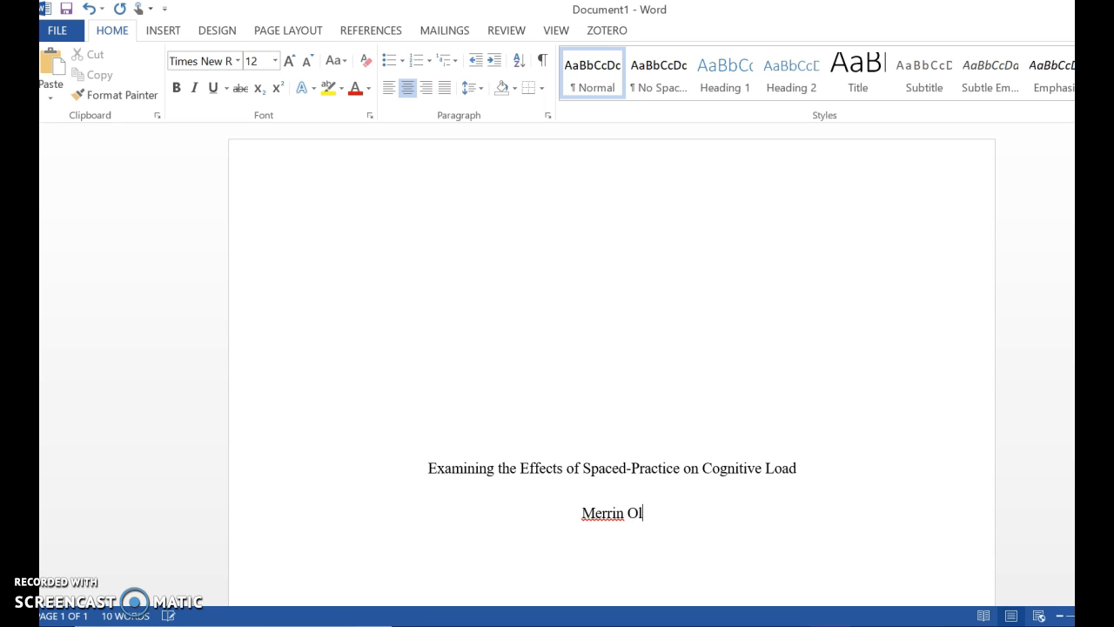
key("Return")
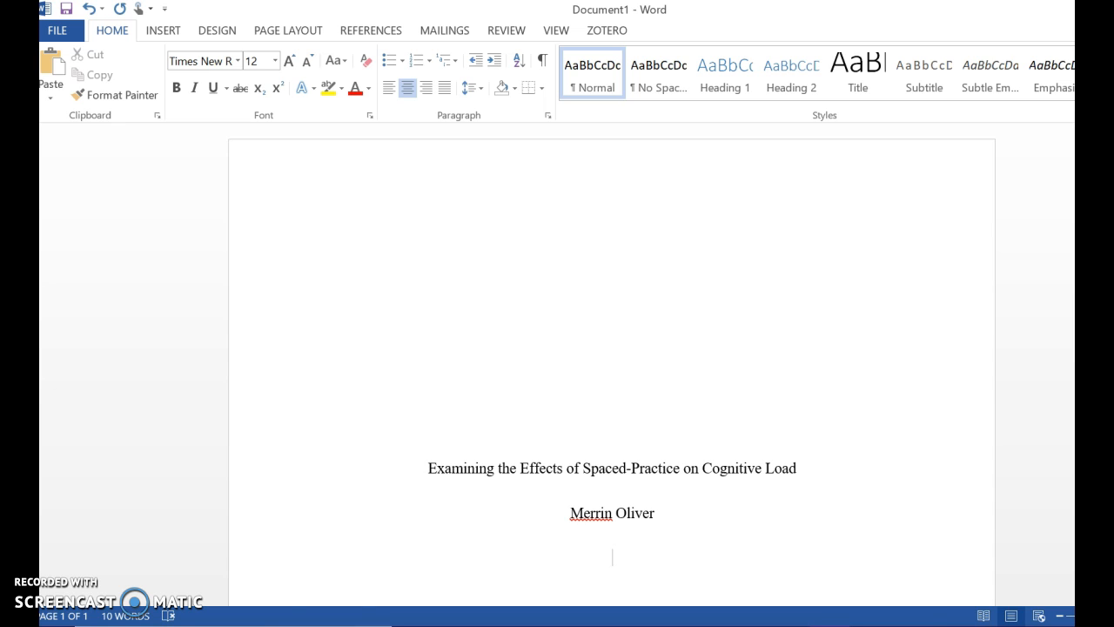
Type the course line 'Research Methods II, Spring 2, 2018', correcting the numeral typos
type("arch Methods")
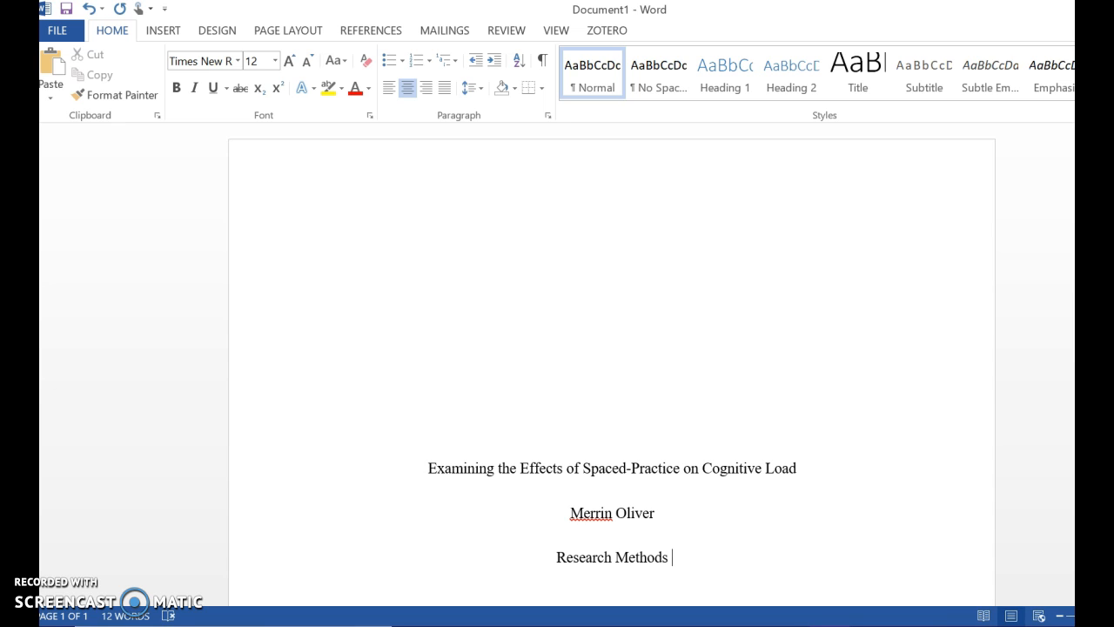
type(" 1")
key("BackSpace")
type("1")
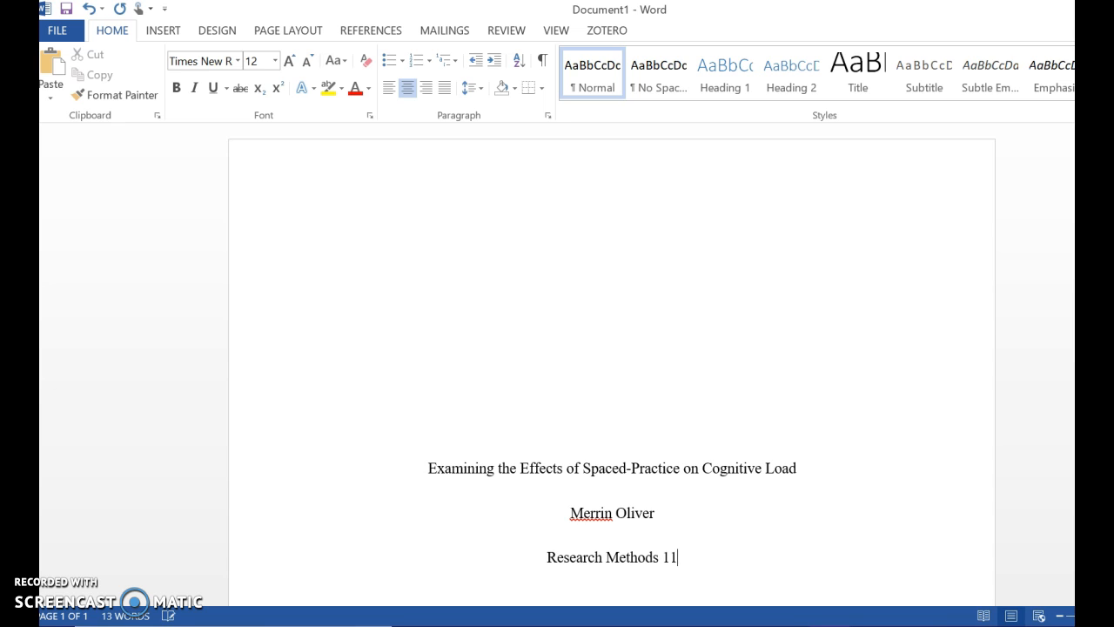
key("BackSpace")
type("II, ")
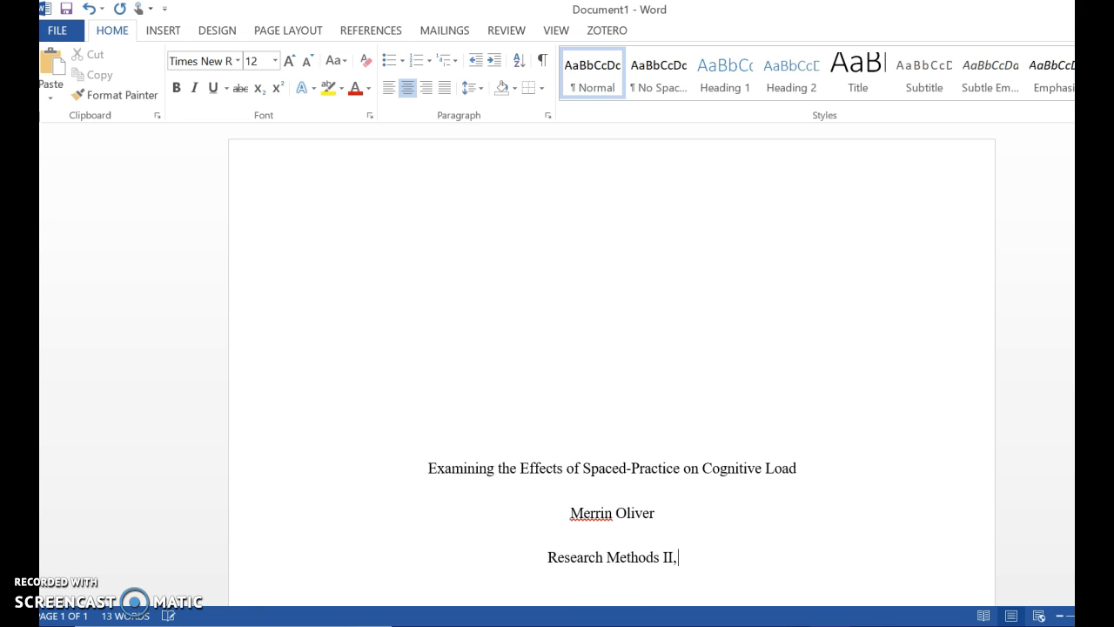
type("Spring")
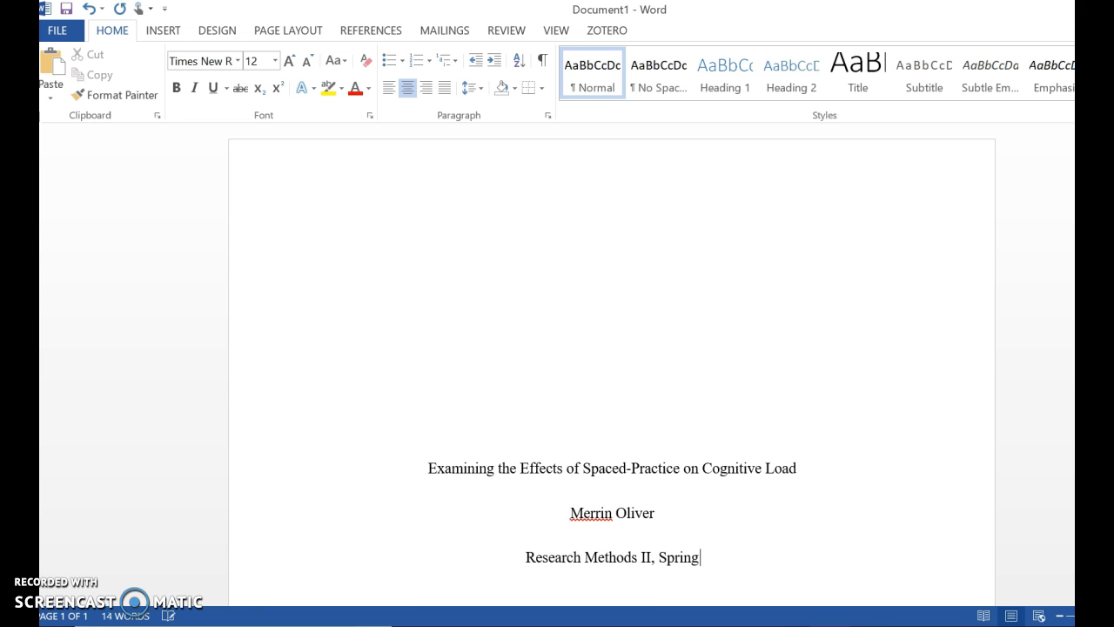
type(" 2 2018")
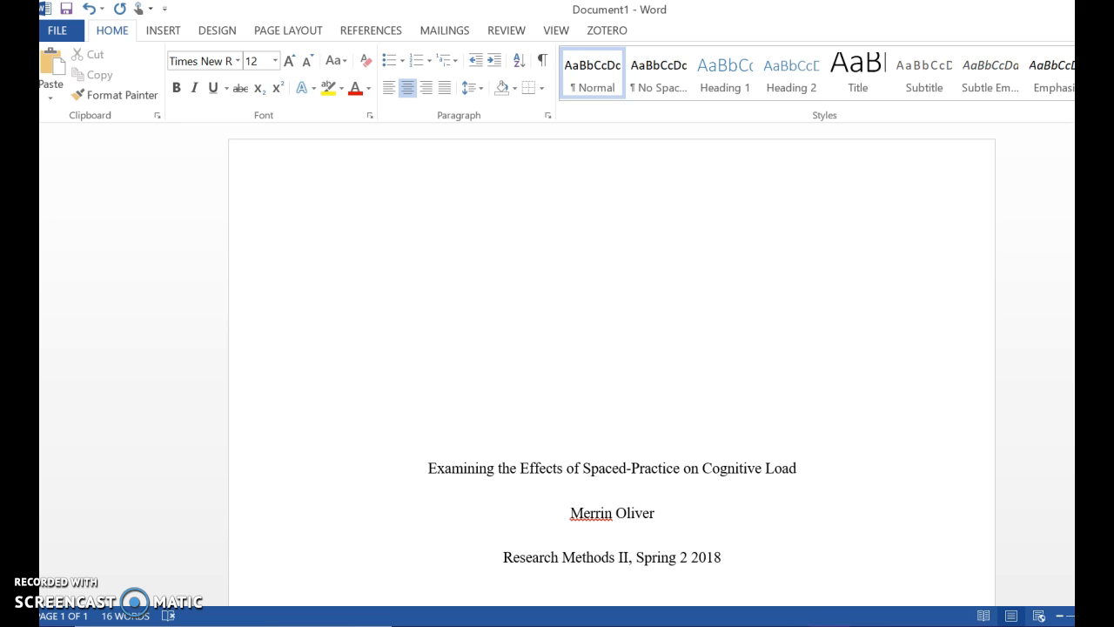
type(",")
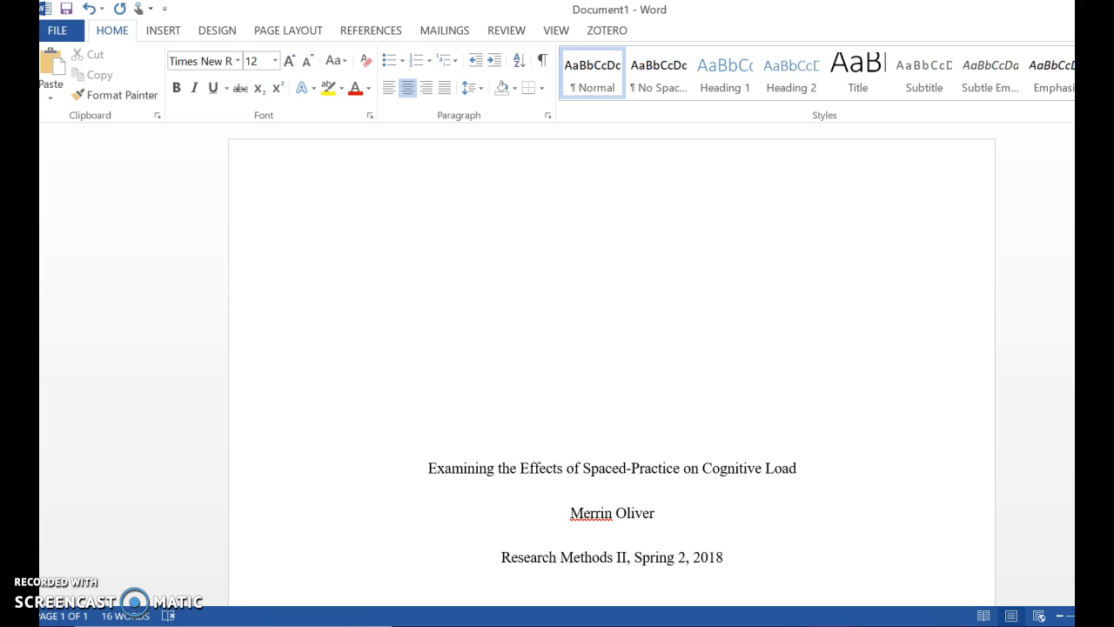
left_click(752, 565)
left_click(507, 348)
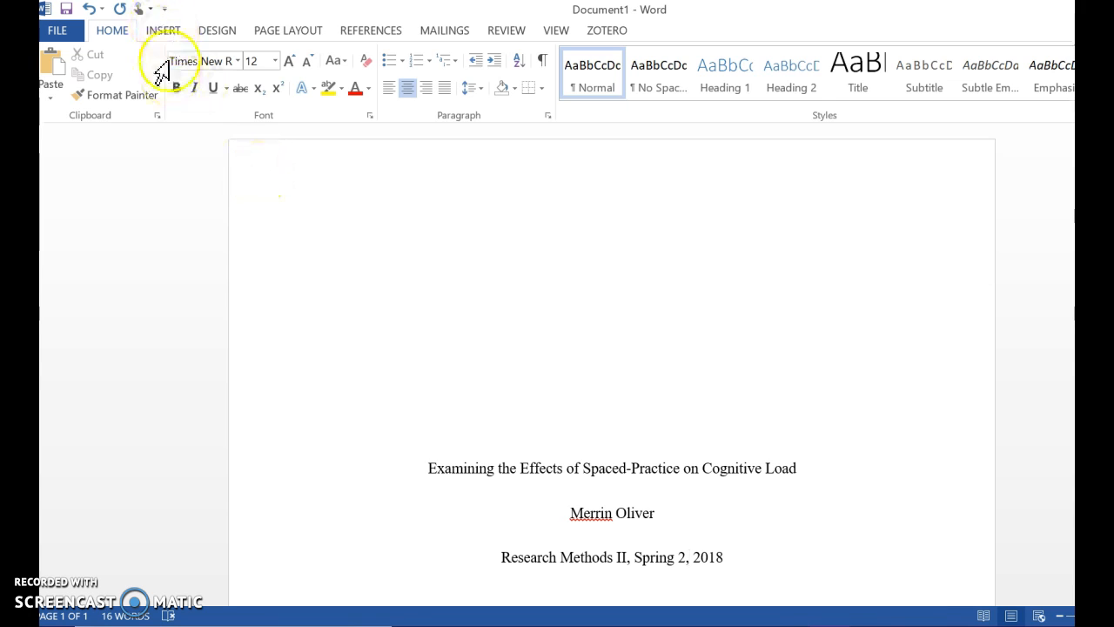
Insert a Plain Number 1 page number at the top of the page and click into it
left_click(166, 33)
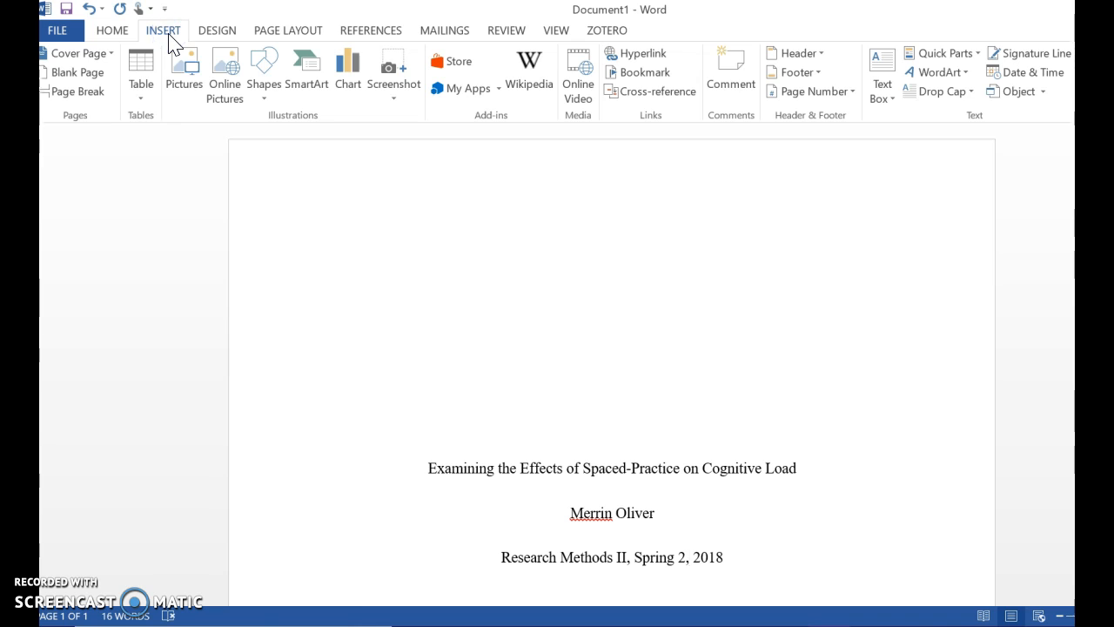
left_click(799, 93)
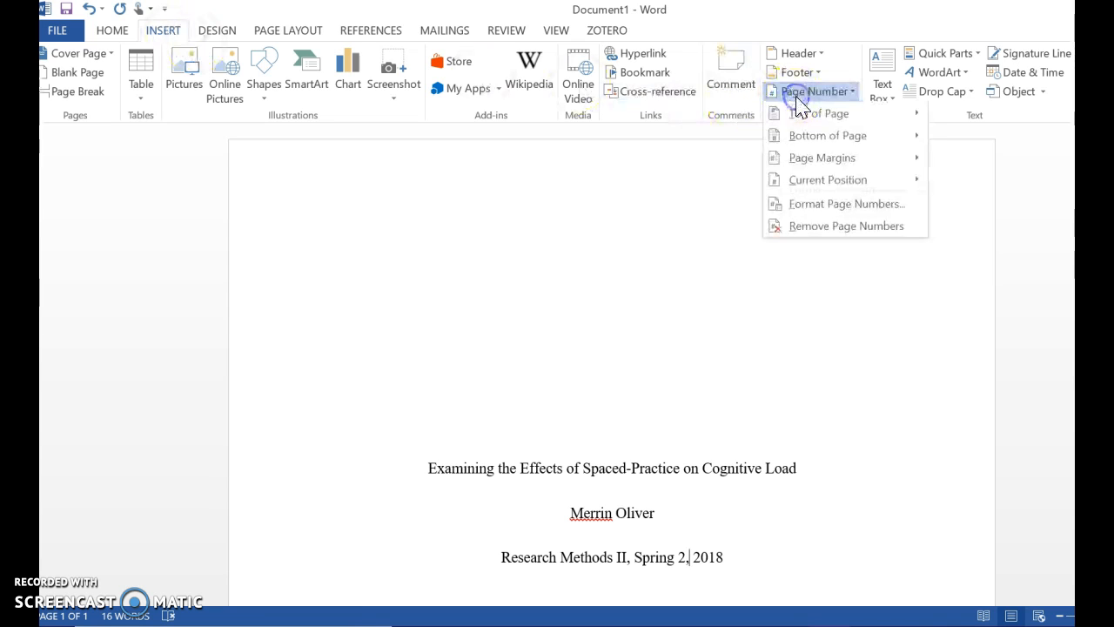
mouse_move(801, 113)
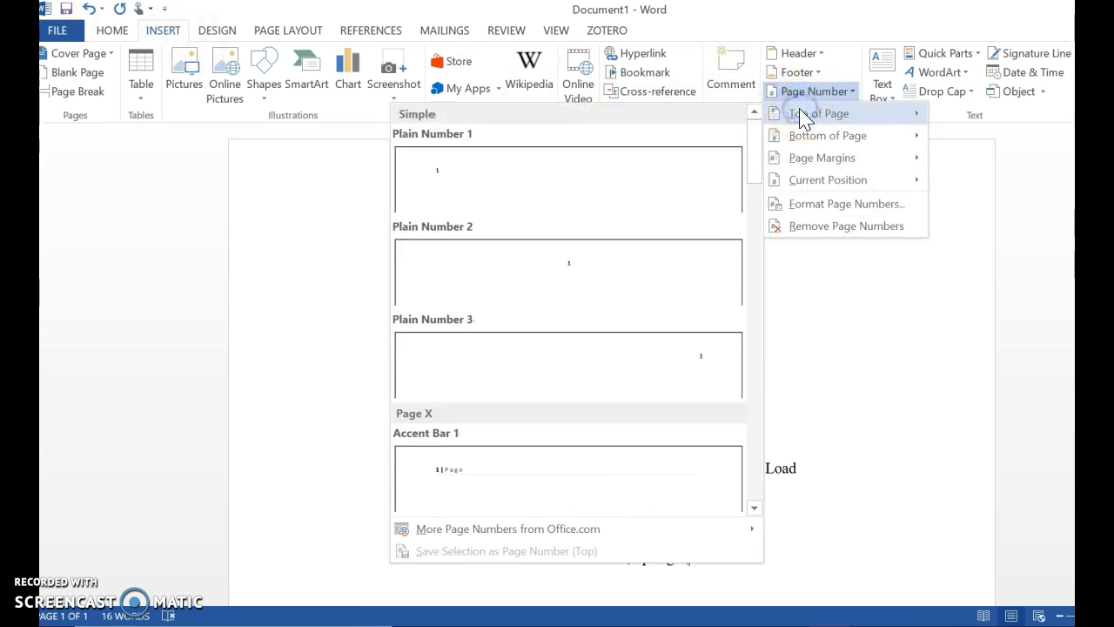
left_click(582, 197)
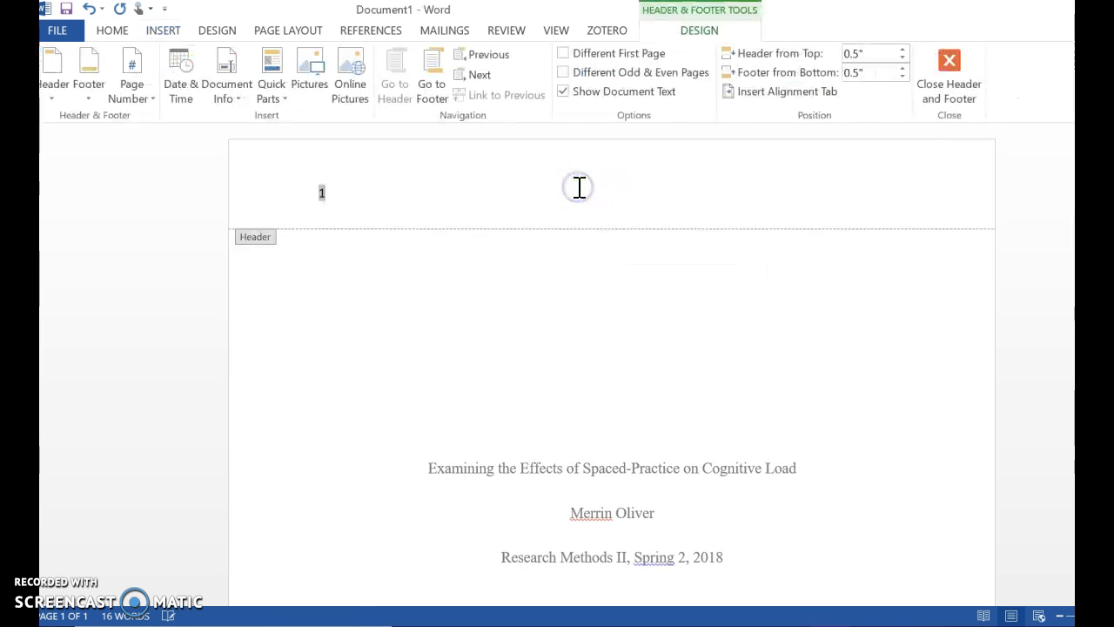
left_click(320, 188)
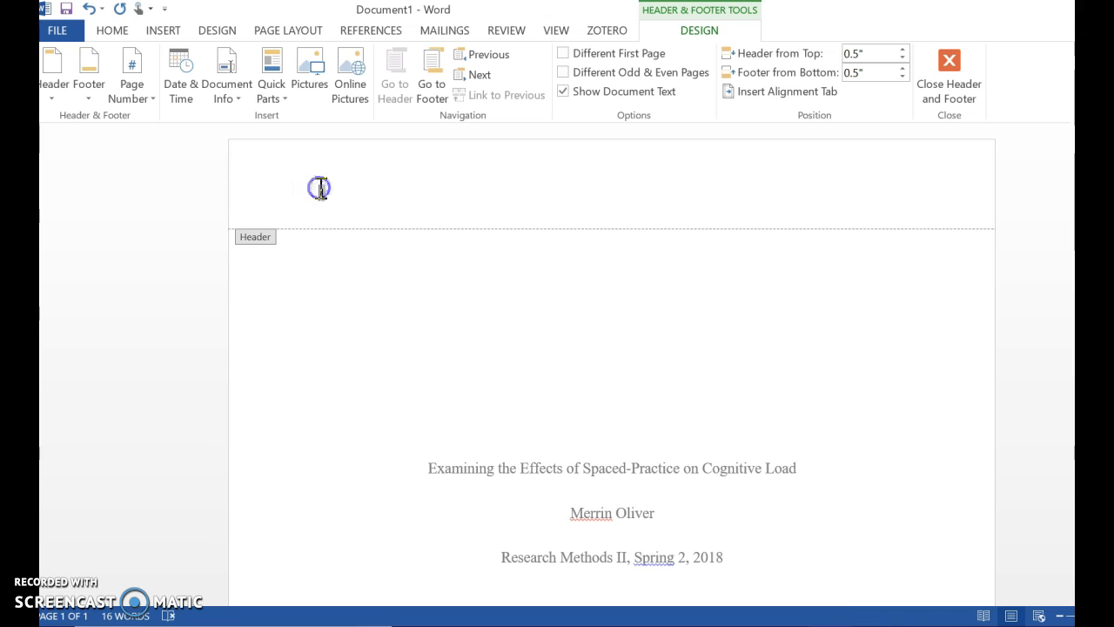
left_click(320, 189)
left_click(318, 192)
Type 'Running head: EFFECTS OF SPACED-PRACTICE' in front of the header page number
double_click(319, 192)
left_click(318, 192)
type("Running ")
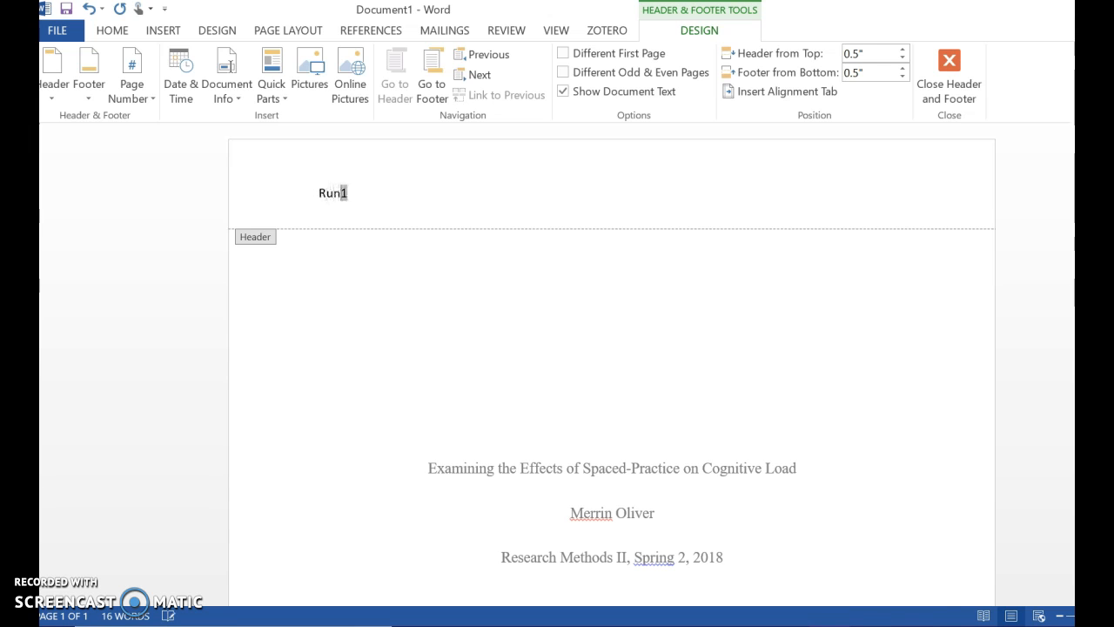
type("head")
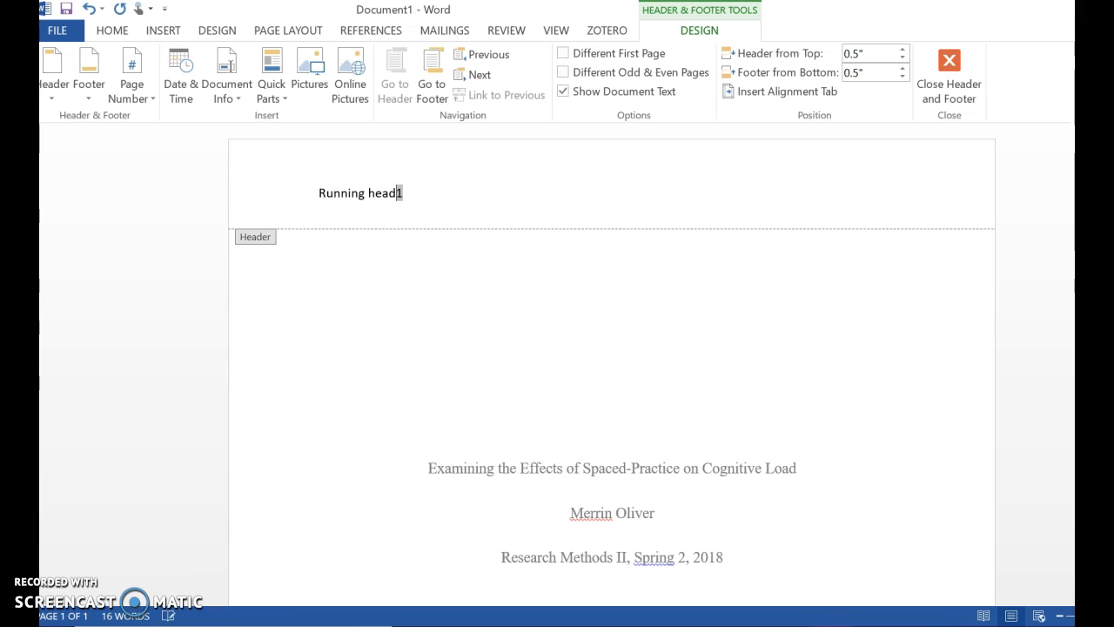
type(":")
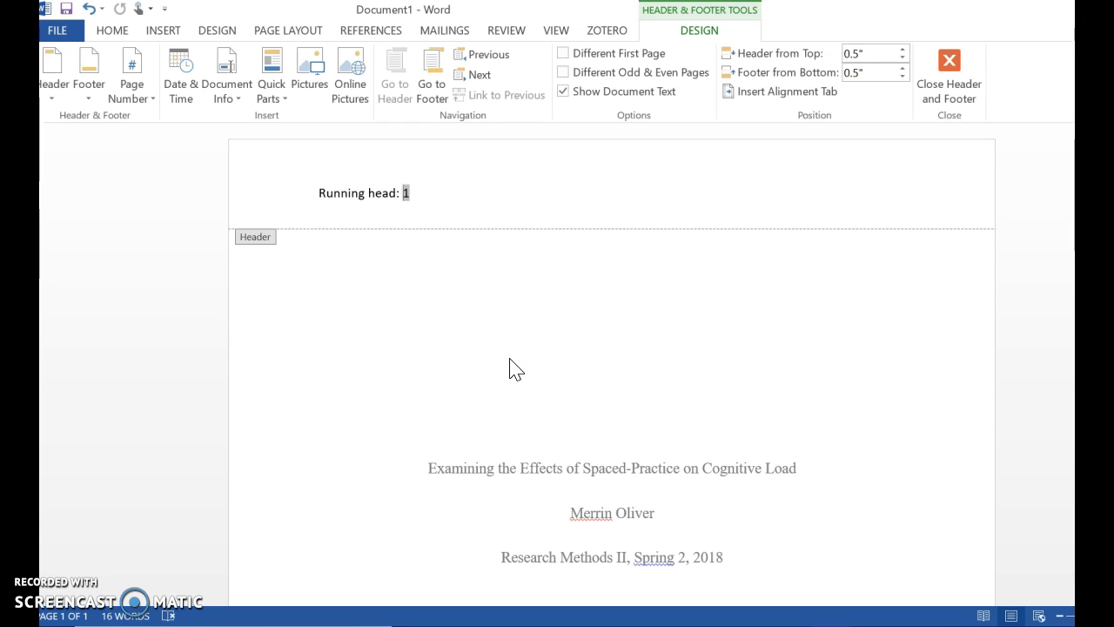
left_click(510, 358)
type("EFFEC")
type("TS OF ")
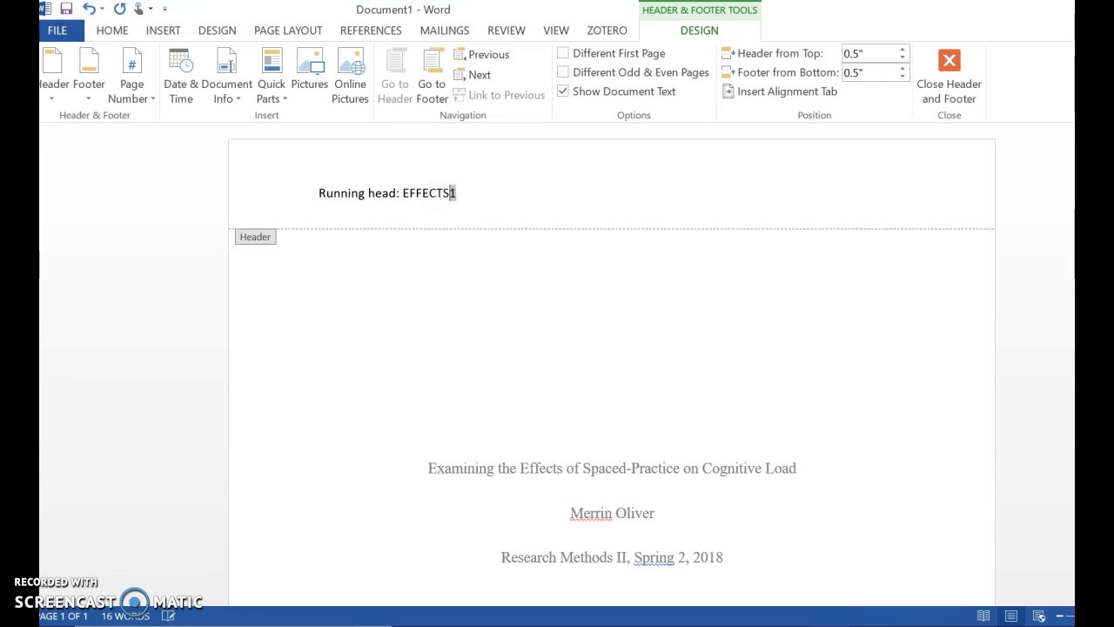
type("SPACED-PRACTICE")
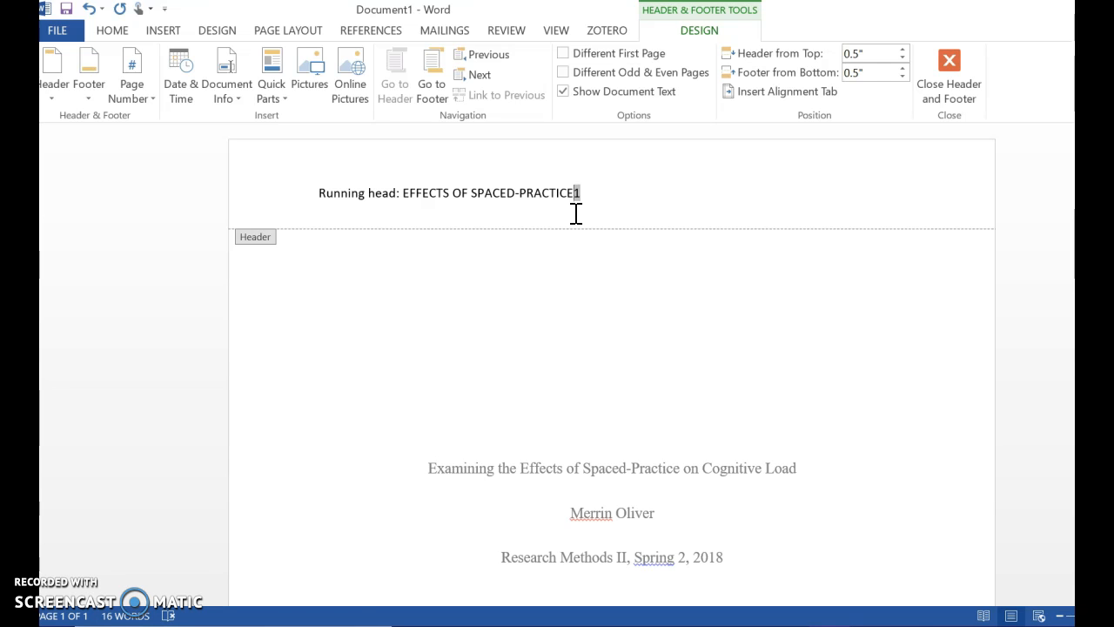
Tab the page number to the right margin and select the whole header line
key("Tab")
key("Tab")
key("Return")
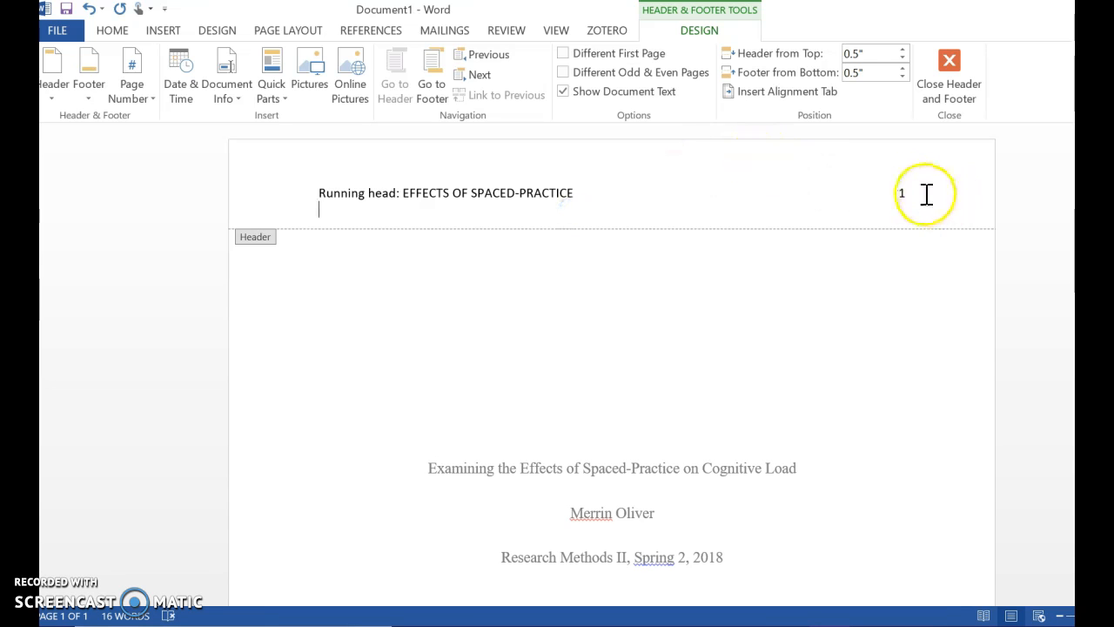
left_click_drag(925, 194, 302, 194)
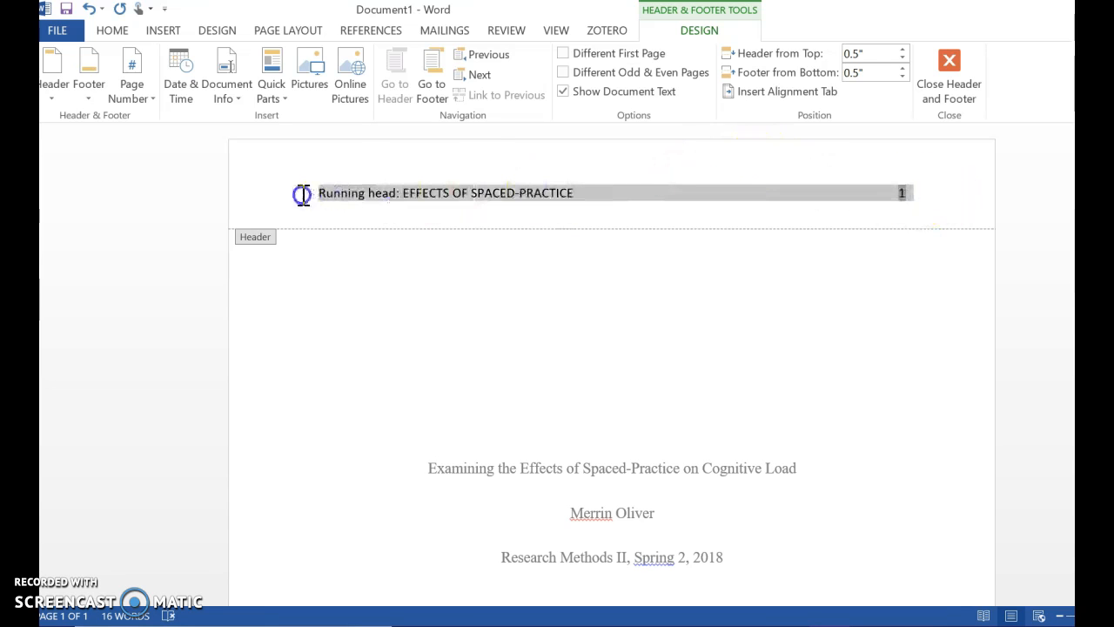
left_click(112, 31)
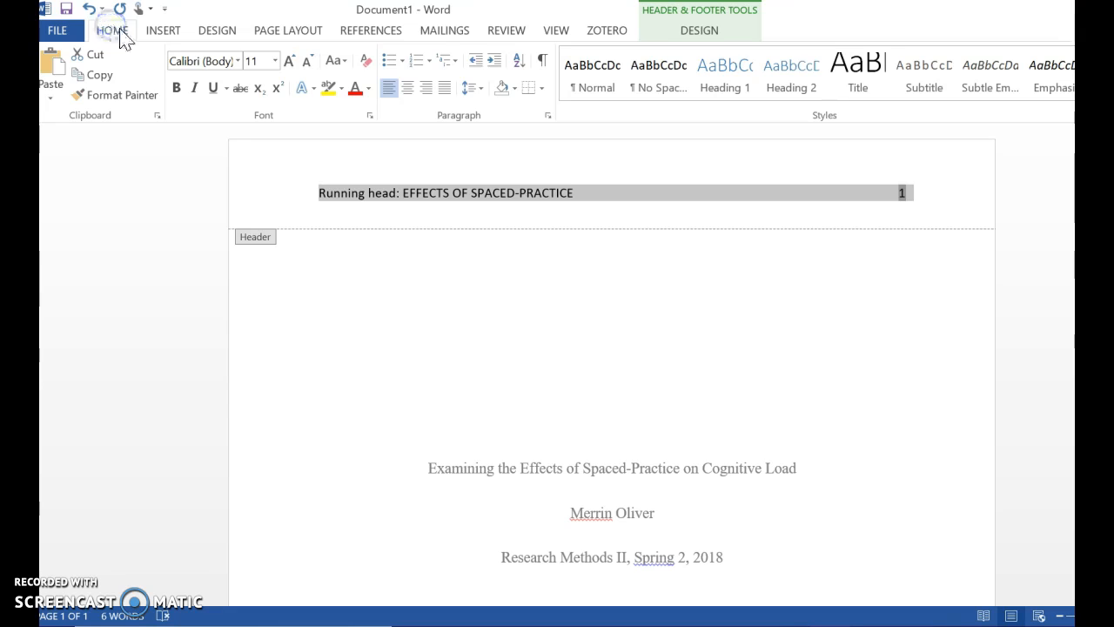
Format the selected header text as Times New Roman, 12 pt
left_click(238, 61)
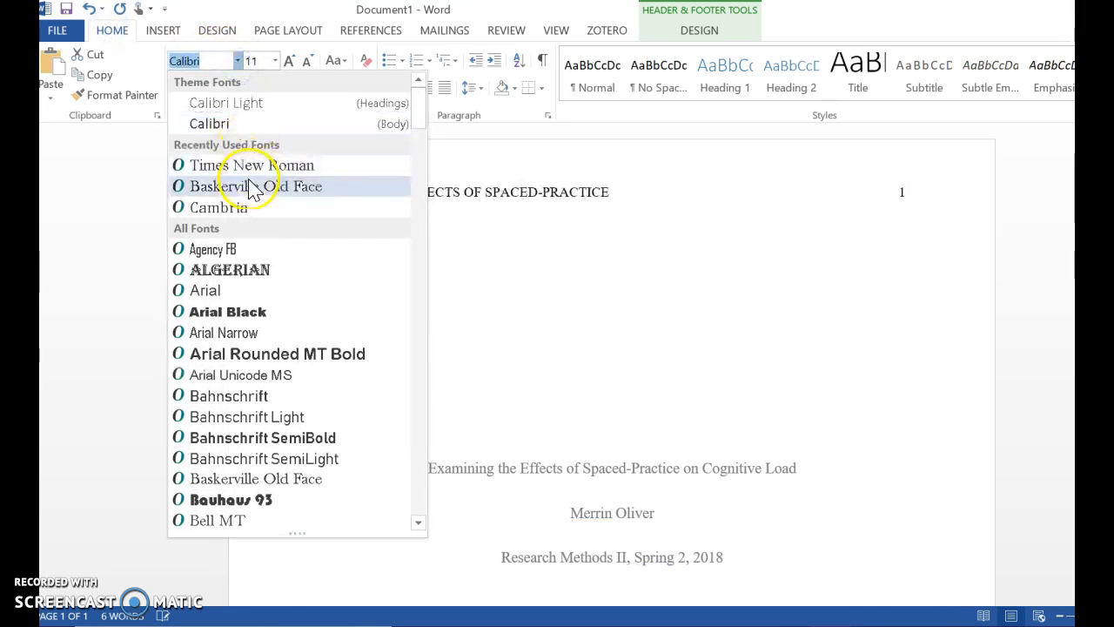
left_click(258, 165)
left_click(267, 61)
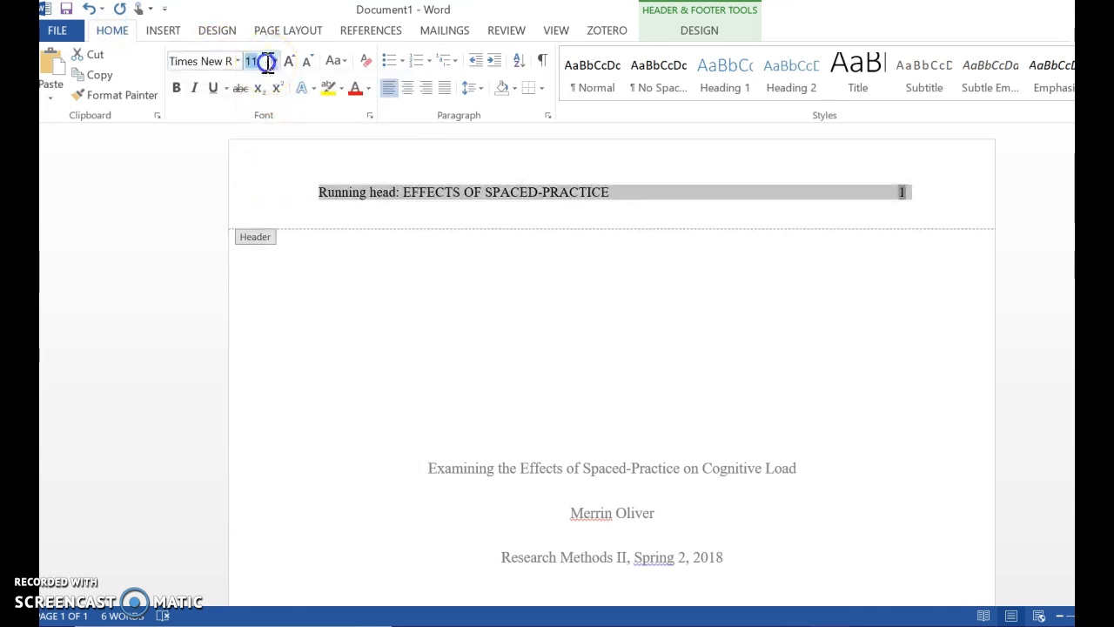
type("12")
left_click(287, 348)
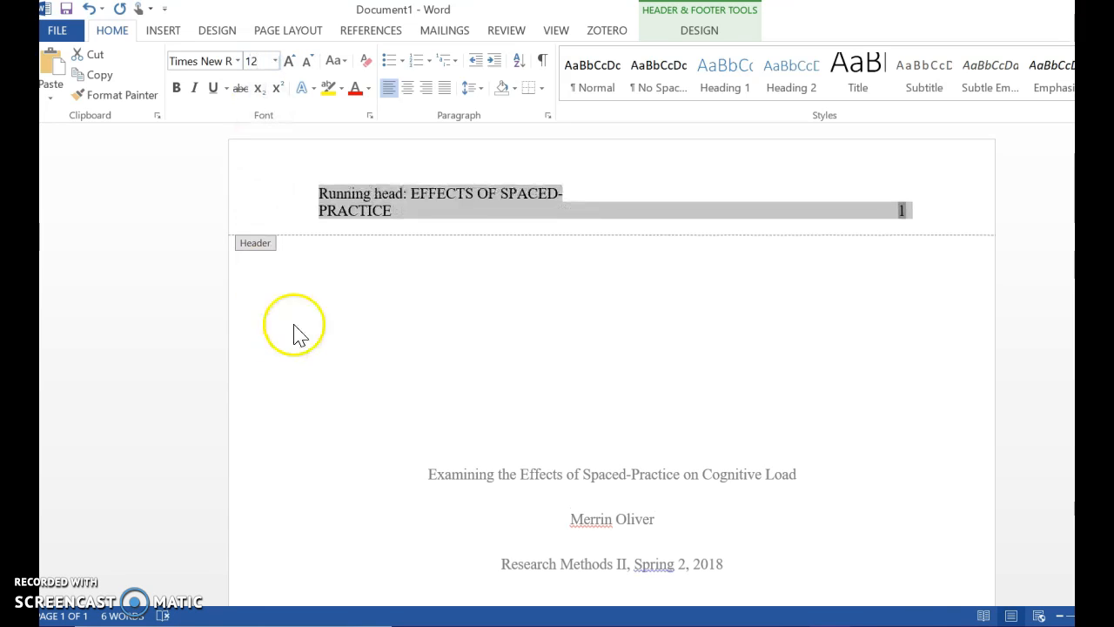
Delete the extra gap before the page number so the header fits on one line
left_click(603, 193)
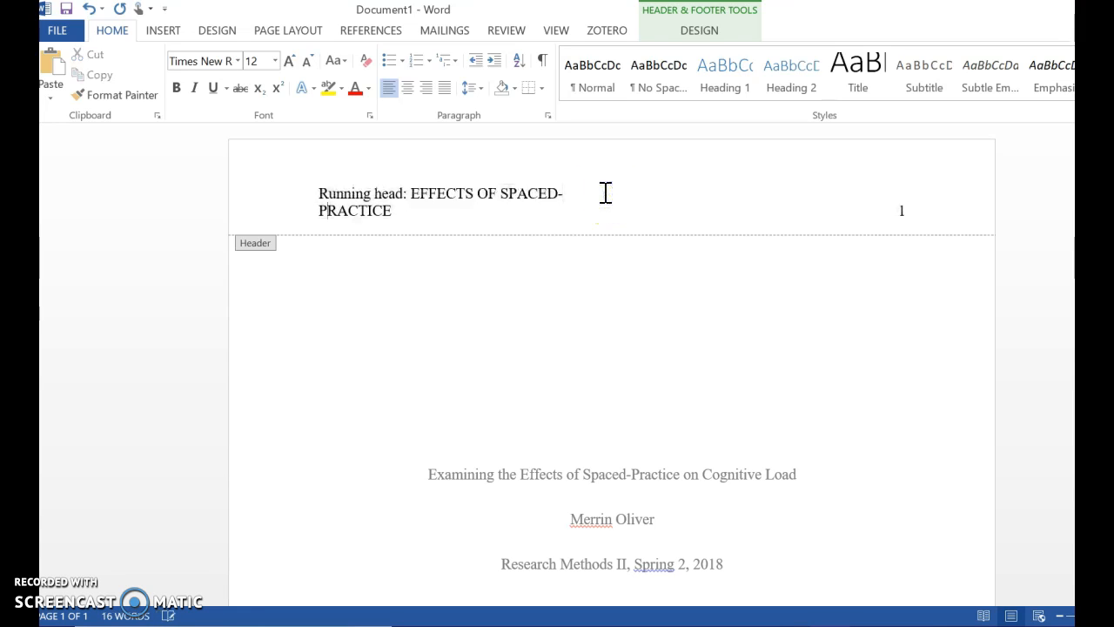
key("Right")
left_click(642, 195)
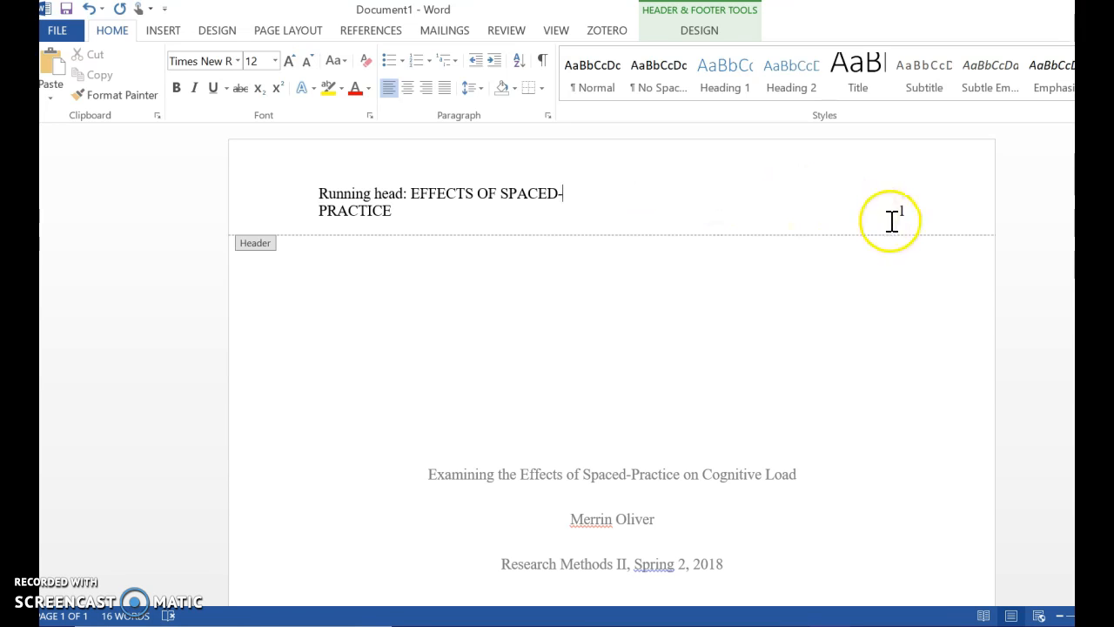
left_click(899, 212)
left_click(898, 212)
key("BackSpace")
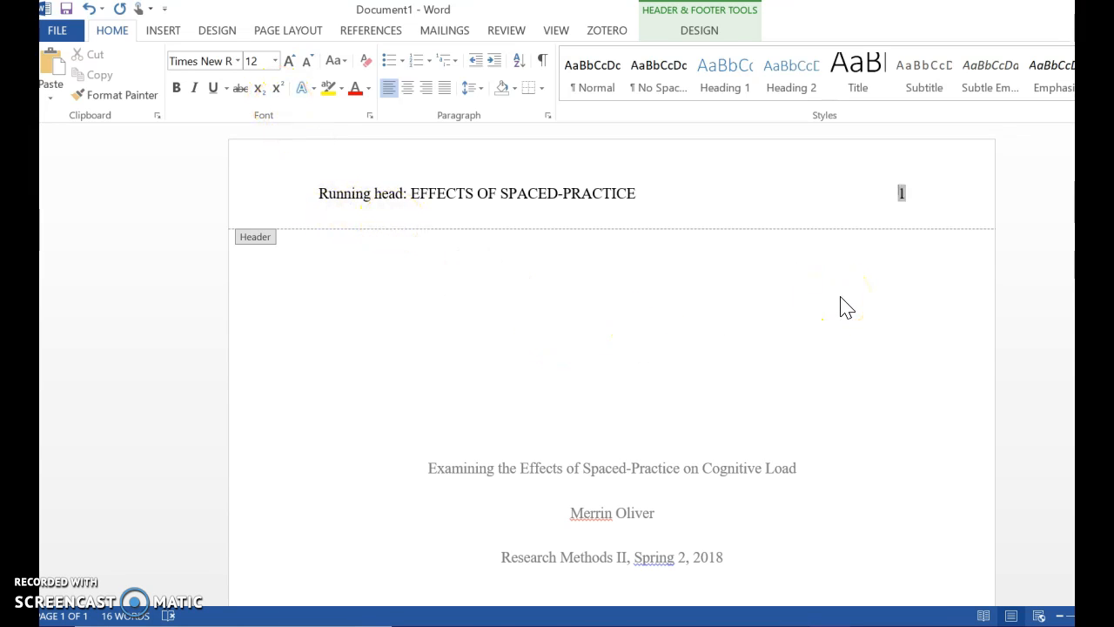
Leave header editing and return to the document body
left_click(857, 445)
left_click(857, 437)
scroll(874, 436, "down", 1)
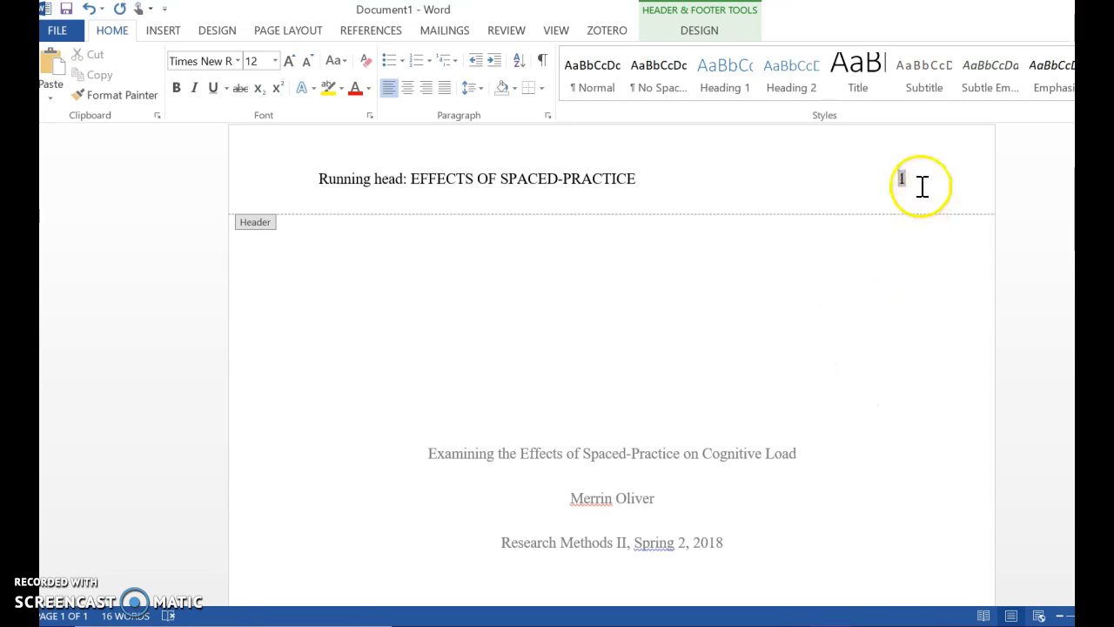
double_click(907, 403)
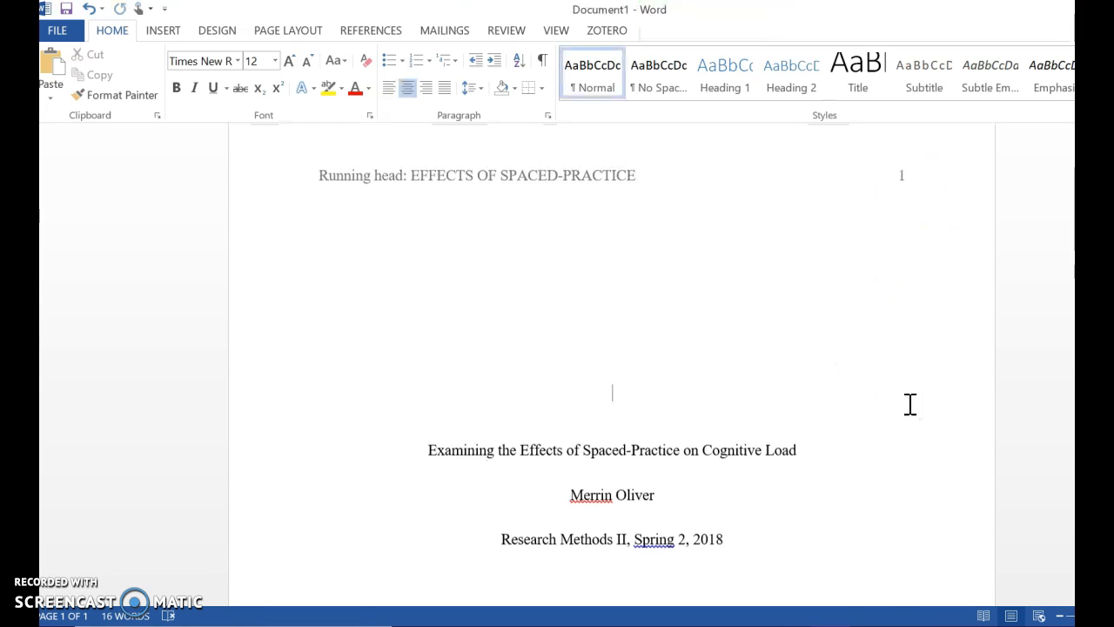
scroll(910, 403, "down", 1)
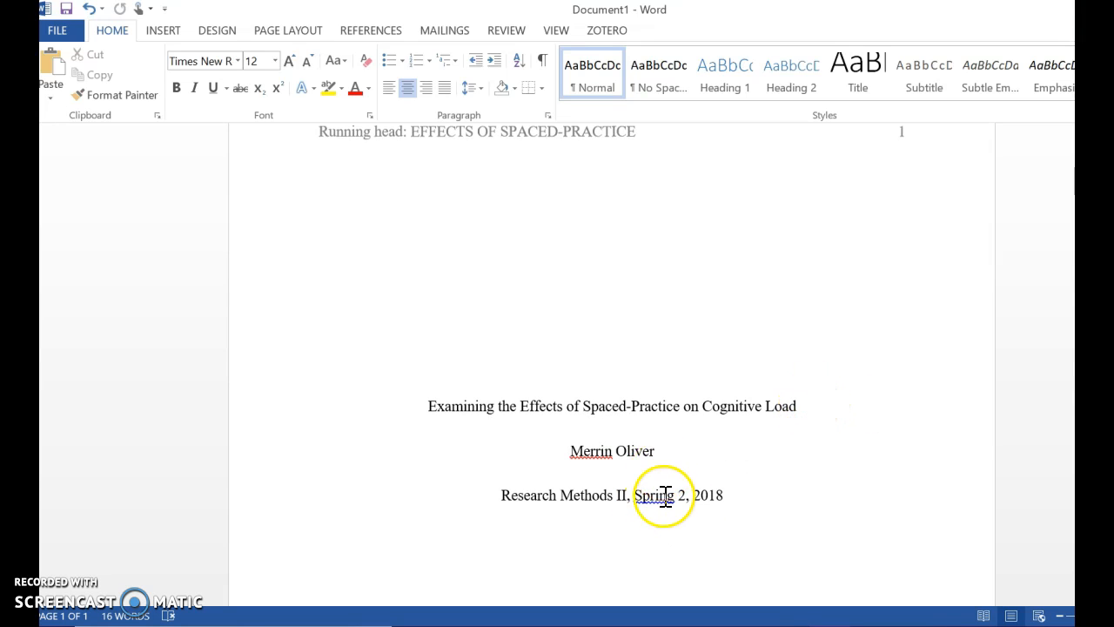
scroll(775, 510, "down", 5)
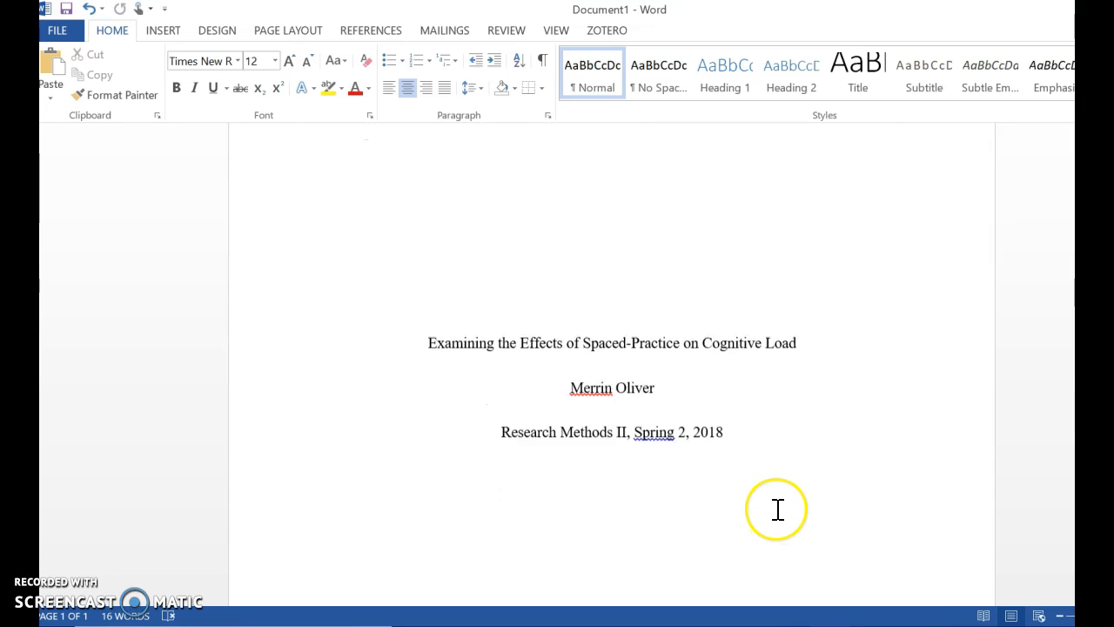
scroll(775, 509, "down", 5)
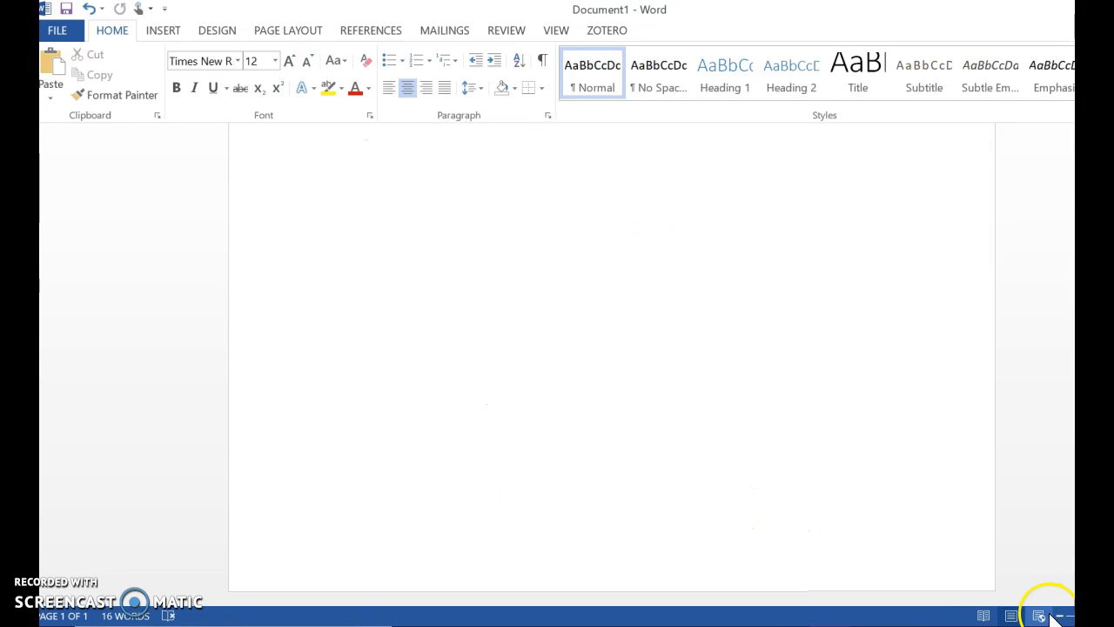
Zoom out and add a blank line above the title block
left_click(1098, 615)
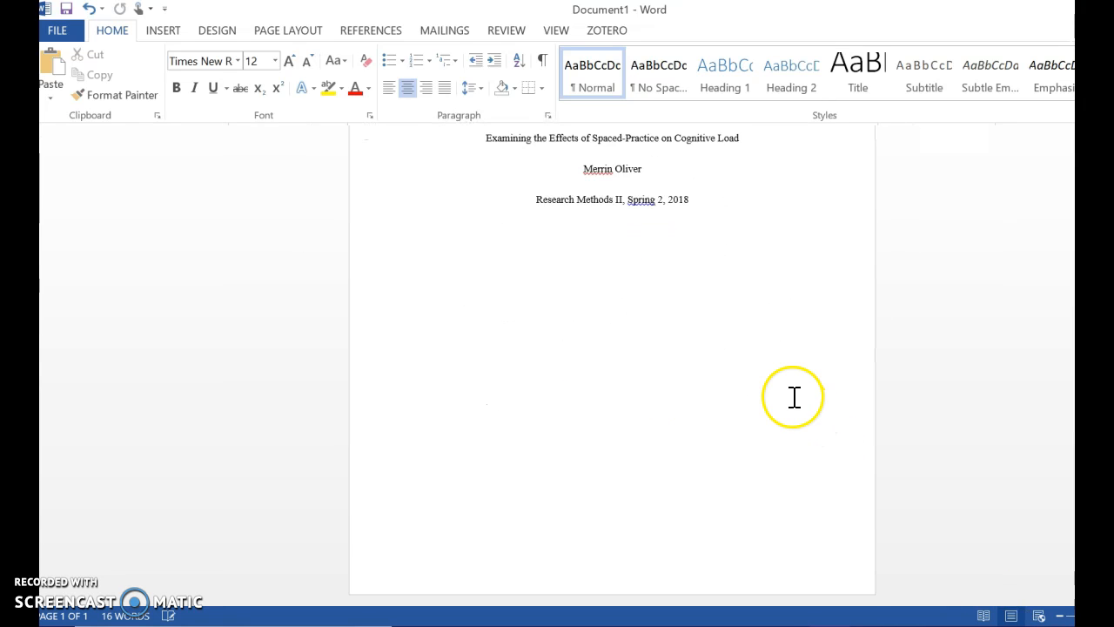
scroll(793, 398, "up", 4)
scroll(801, 296, "up", 1)
scroll(801, 281, "down", 2)
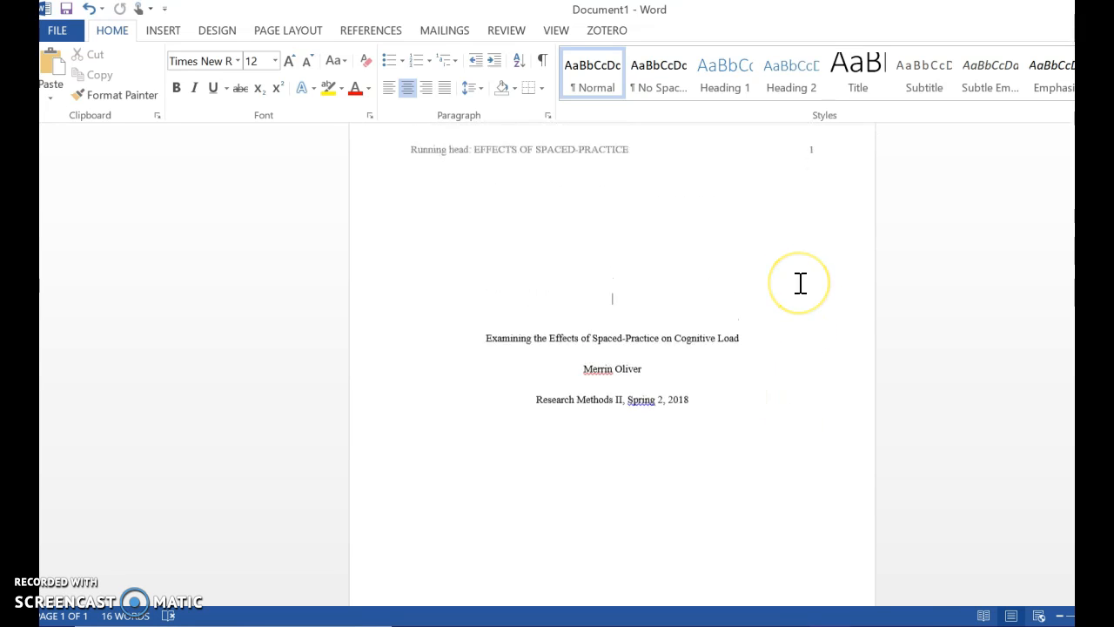
scroll(801, 281, "up", 2)
key("Return")
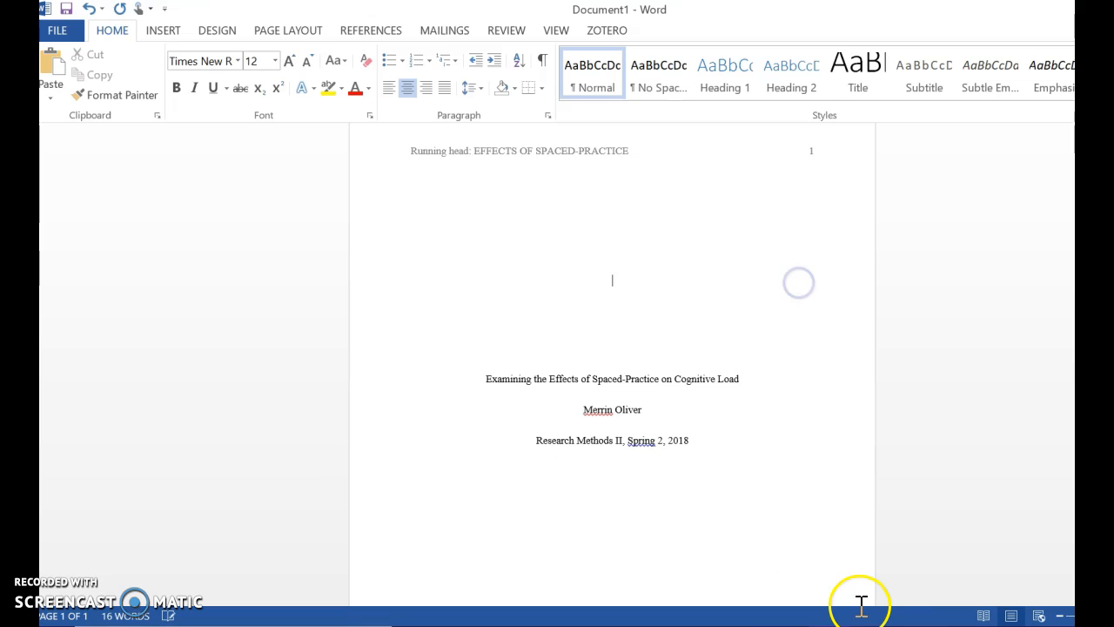
mouse_move(748, 622)
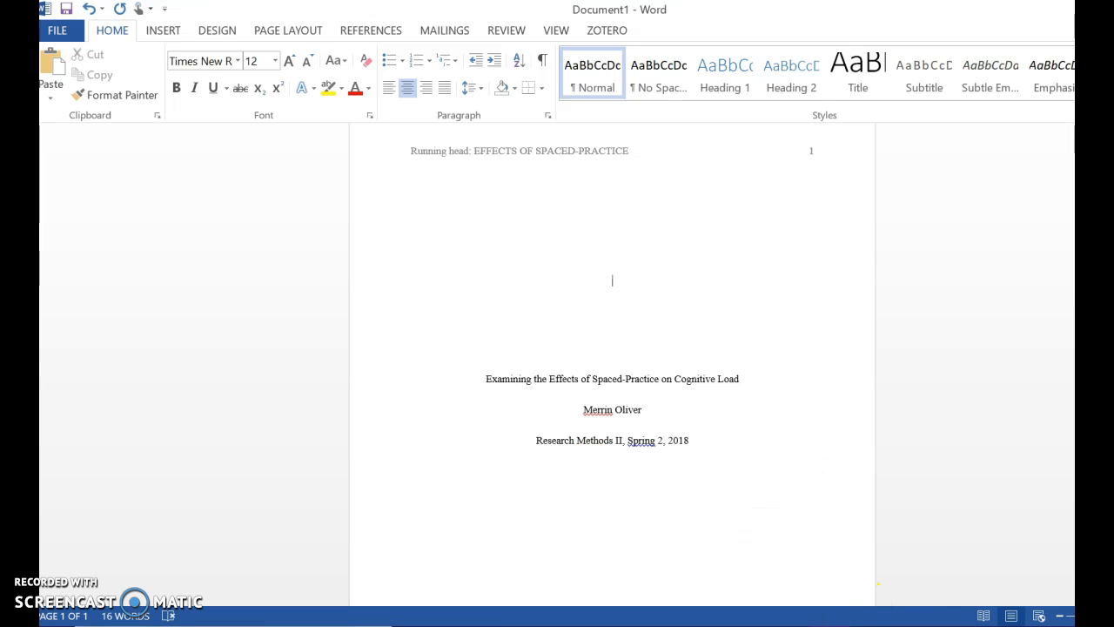